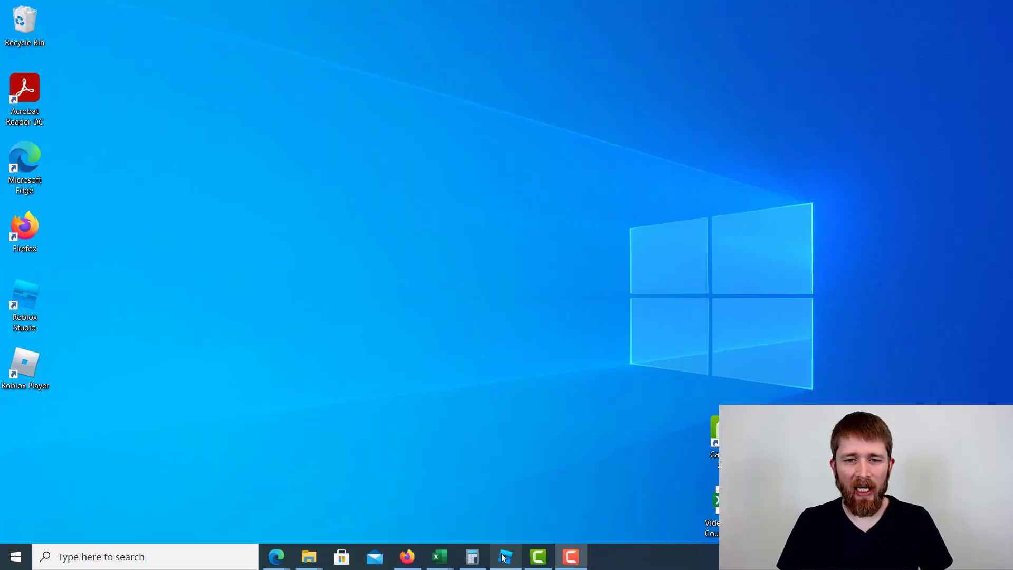
# Launch Roblox Studio and start a new place from the Castle template.
pyautogui.click(505, 556)
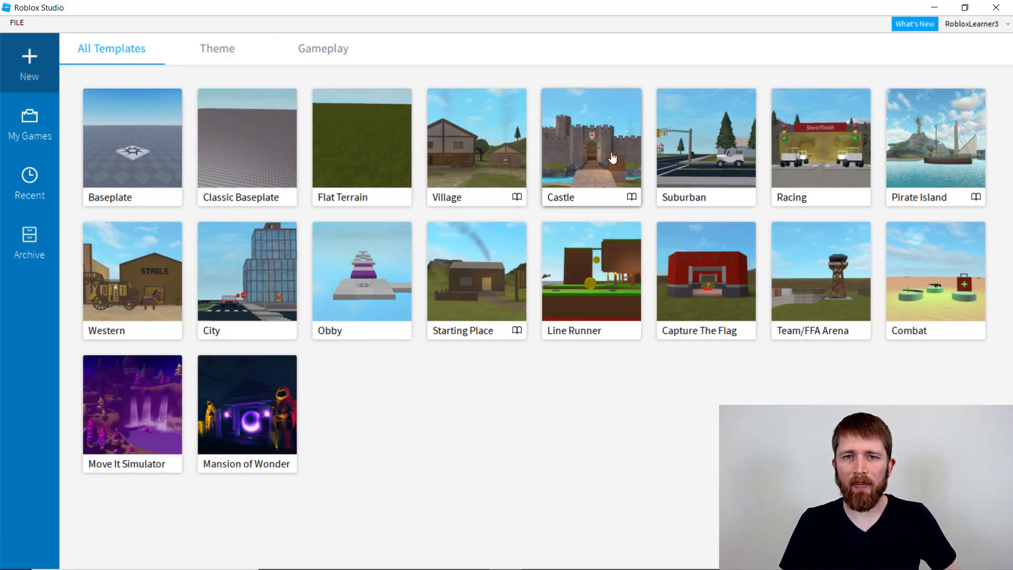
pyautogui.click(610, 158)
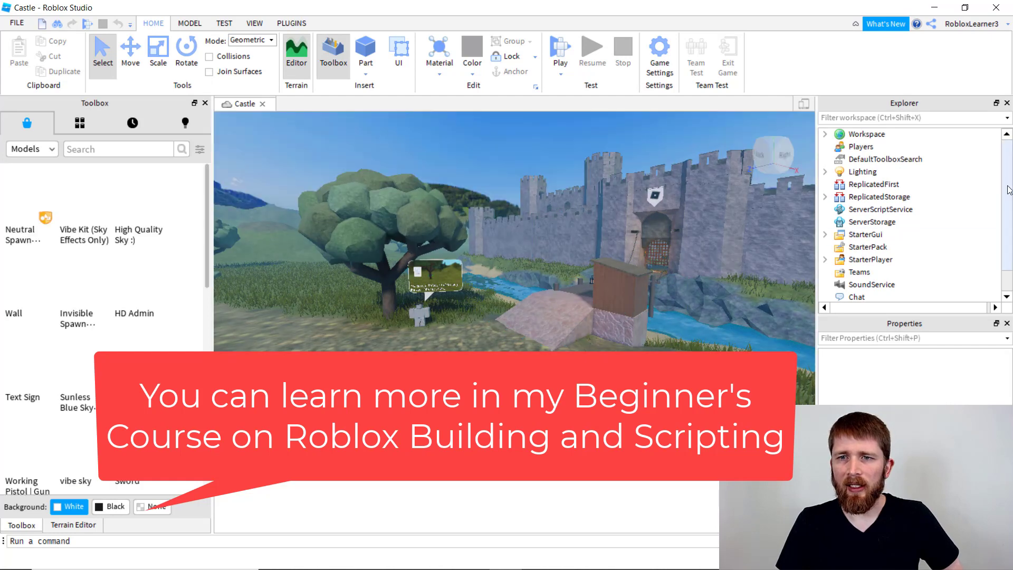
# Play-test the Castle place and send two chat messages that appear in history and as bubbles.
pyautogui.click(560, 52)
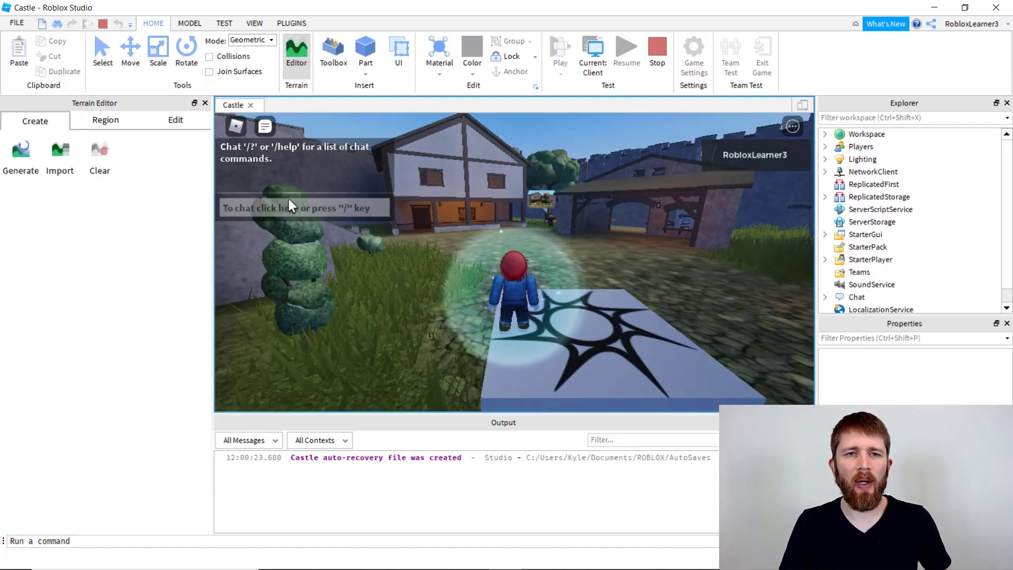
pyautogui.click(266, 128)
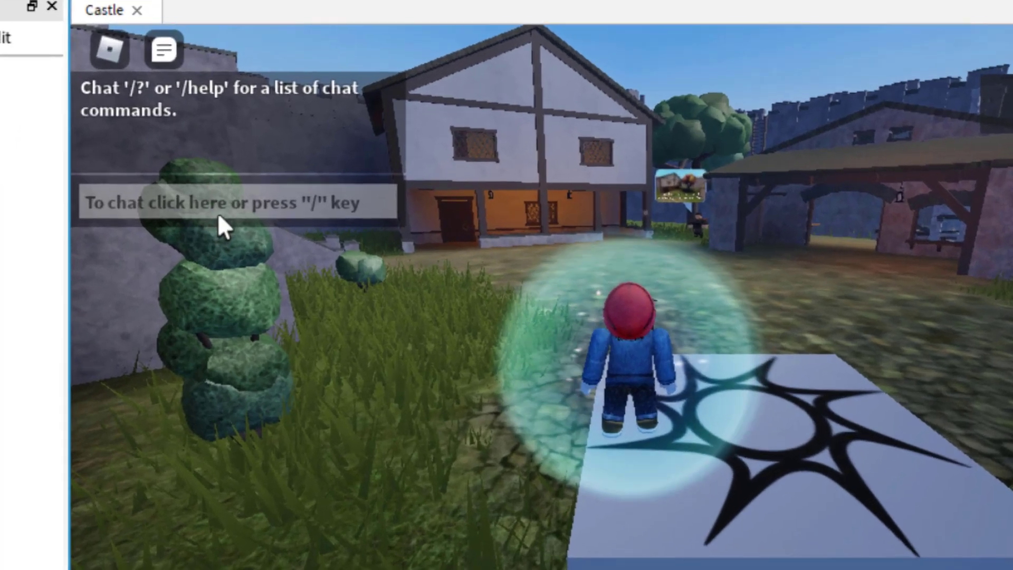
pyautogui.click(293, 208)
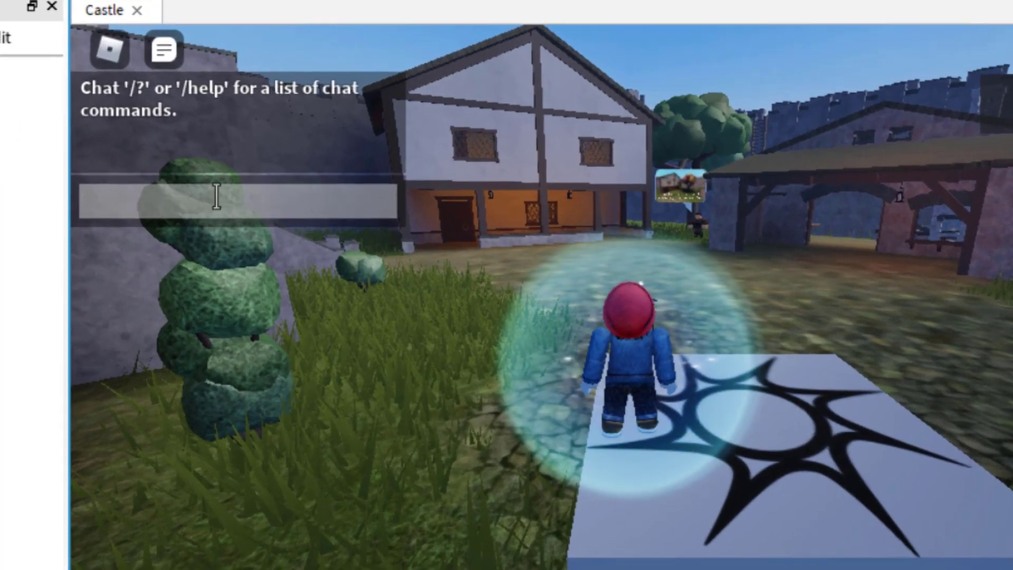
pyautogui.write('chat ')
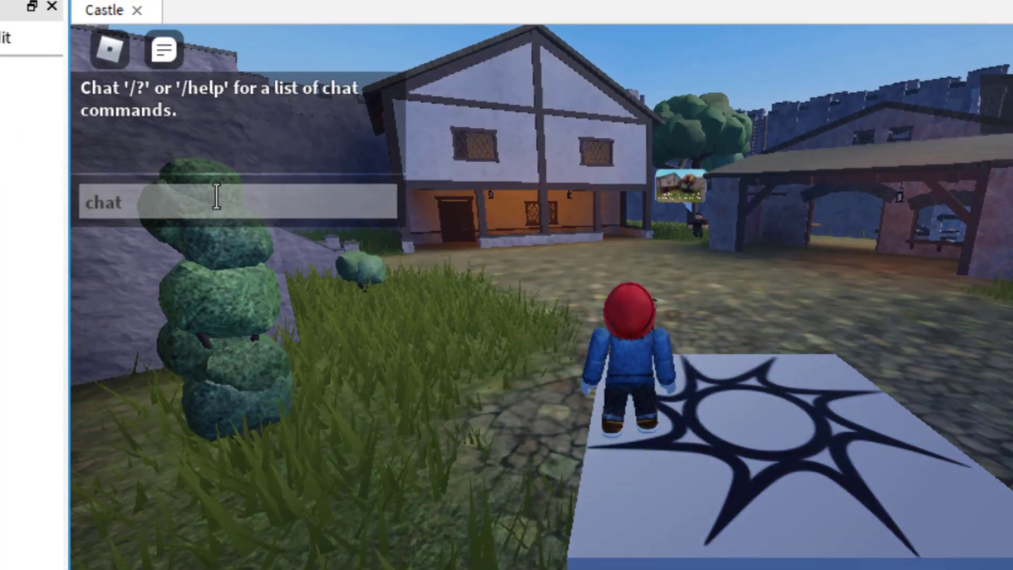
pyautogui.write('history is here')
pyautogui.press('Return')
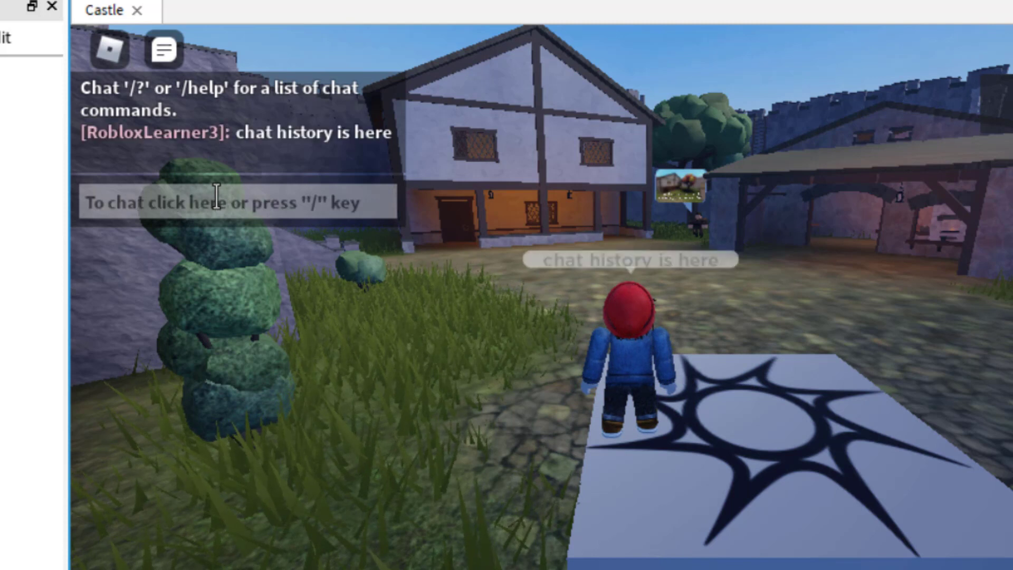
pyautogui.click(300, 202)
pyautogui.write('type another chat')
pyautogui.press('Return')
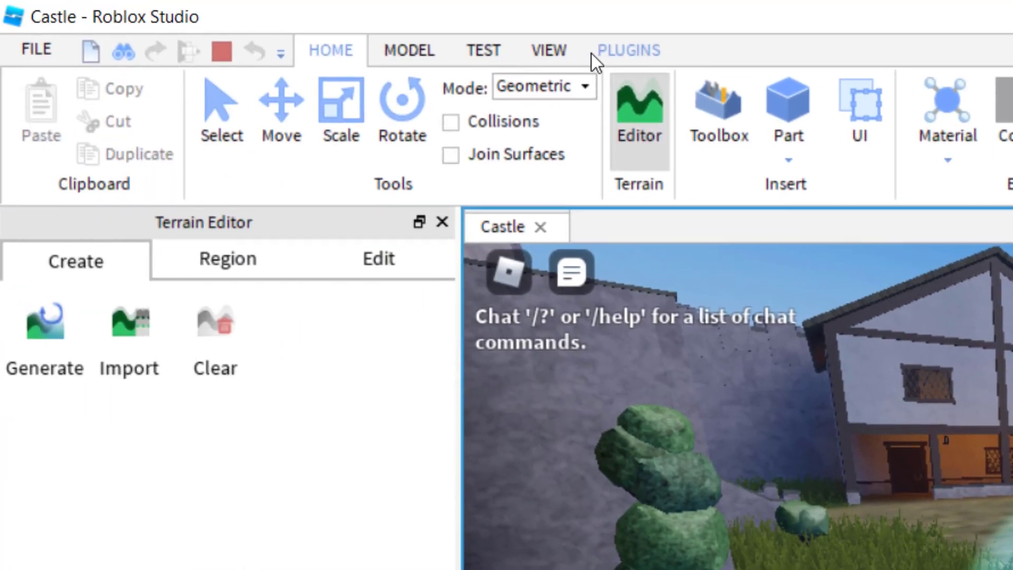
# Expand Chat in Explorer and copy its ClientChatModules folder from the running play-test.
pyautogui.click(560, 50)
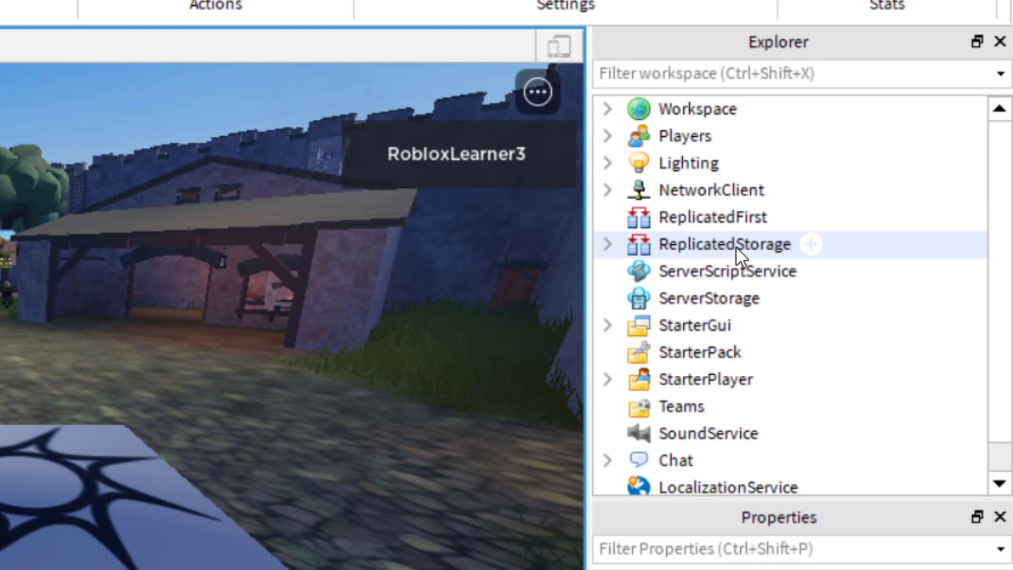
pyautogui.scroll(-1, 736, 248)
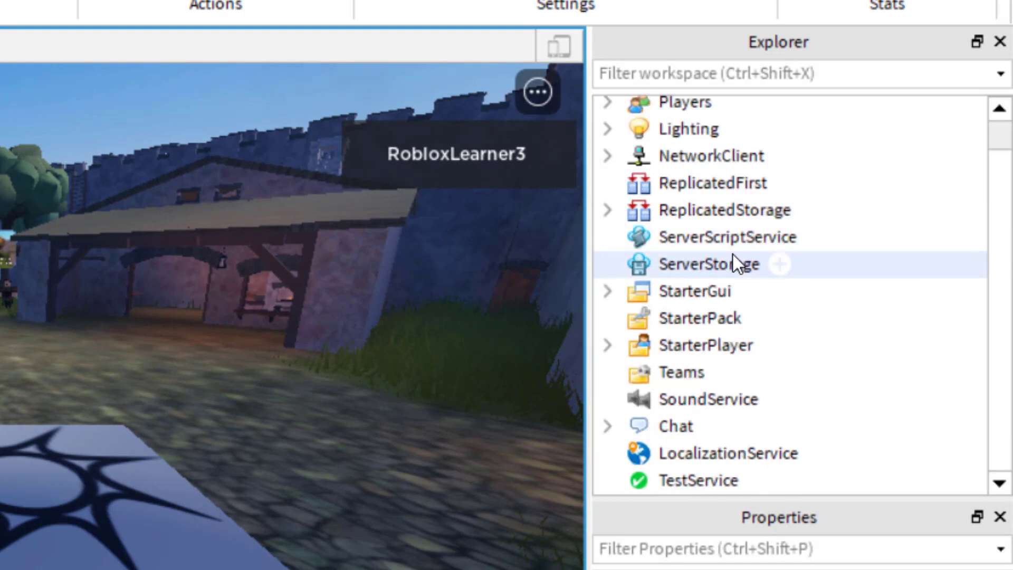
pyautogui.click(607, 427)
pyautogui.scroll(-2, 757, 354)
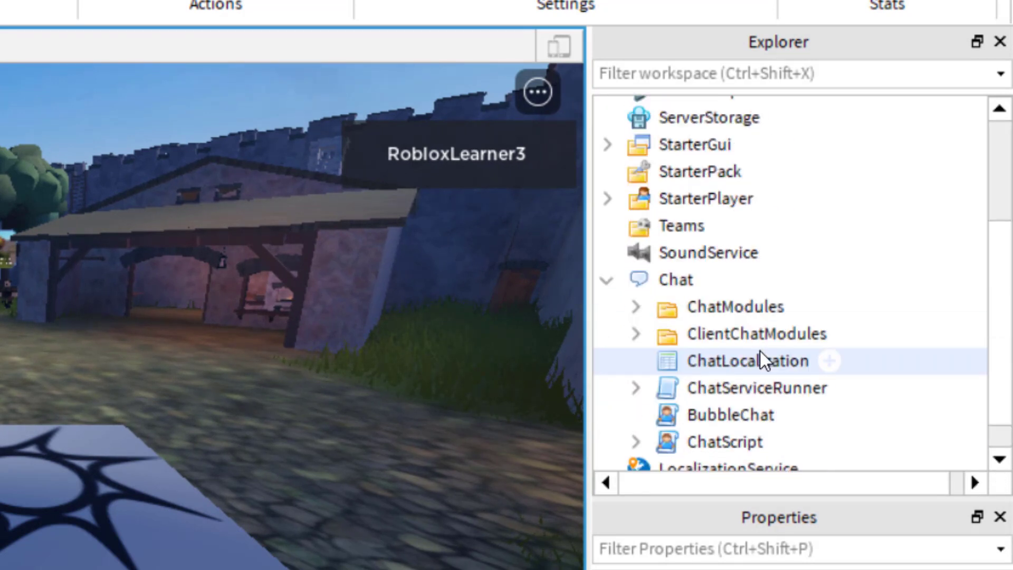
pyautogui.click(785, 334)
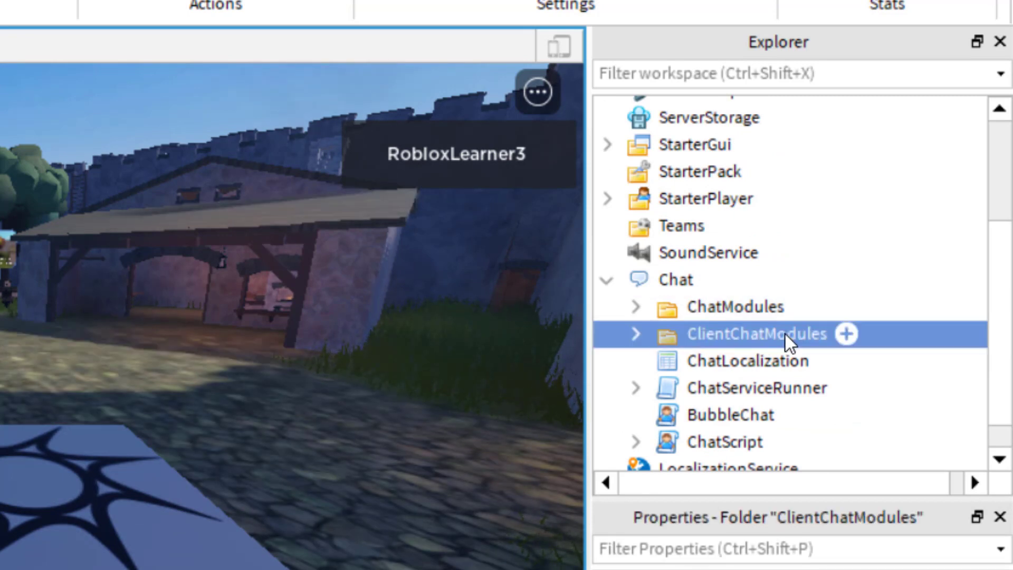
pyautogui.rightClick(704, 335)
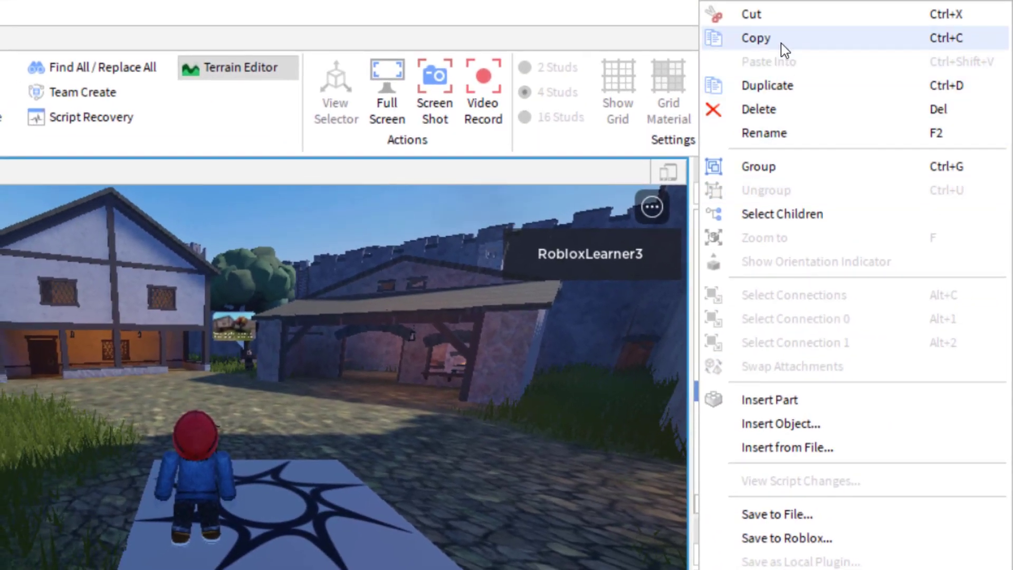
pyautogui.click(780, 44)
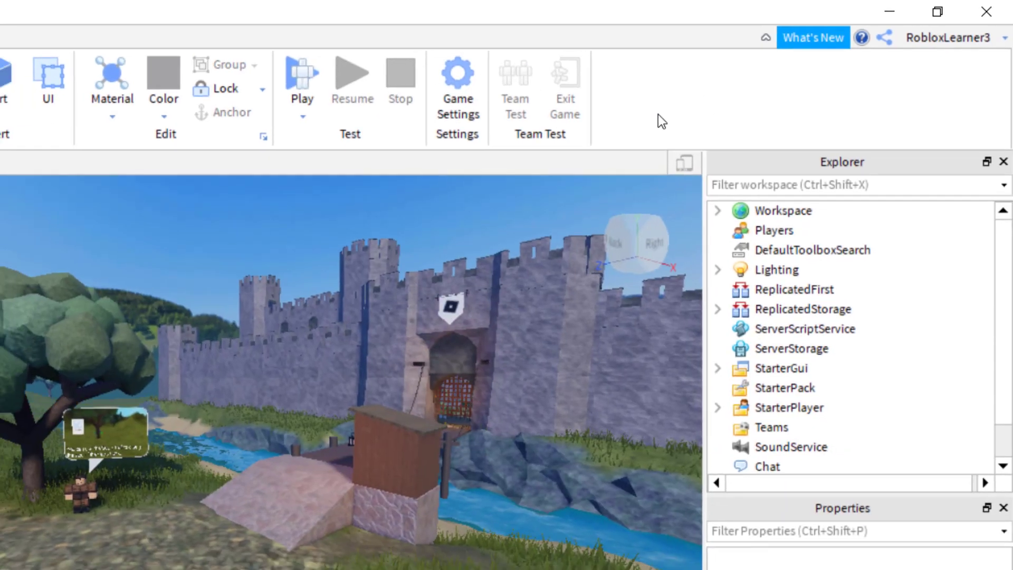
pyautogui.scroll(-1, 799, 333)
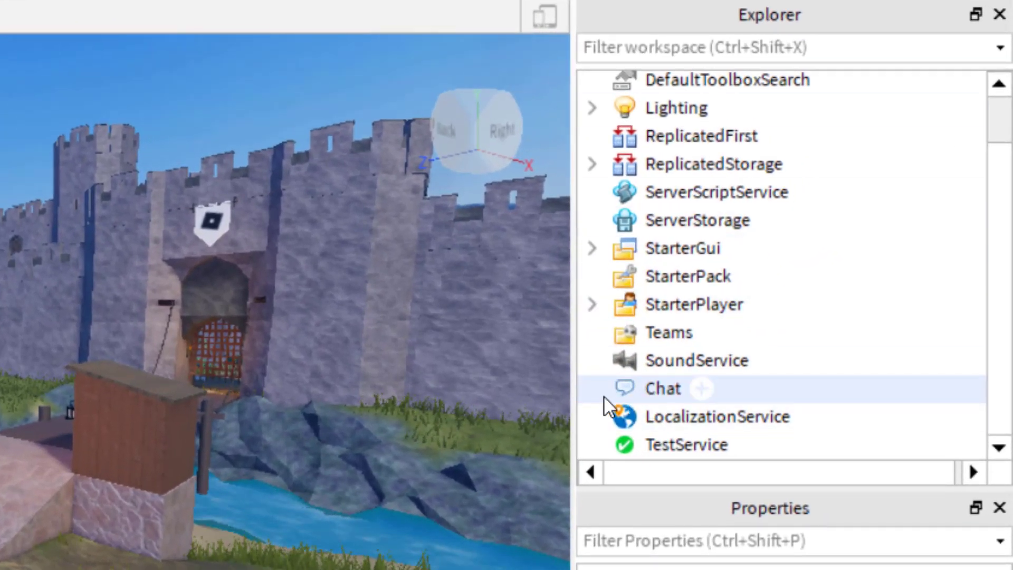
# Paste the copied ClientChatModules folder into the place's Chat service.
pyautogui.click(656, 392)
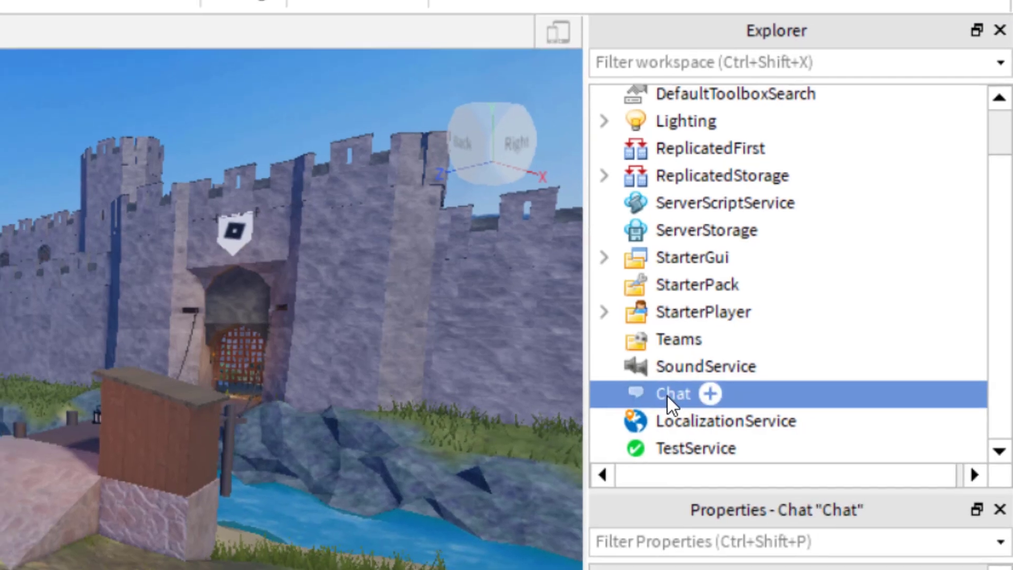
pyautogui.rightClick(659, 393)
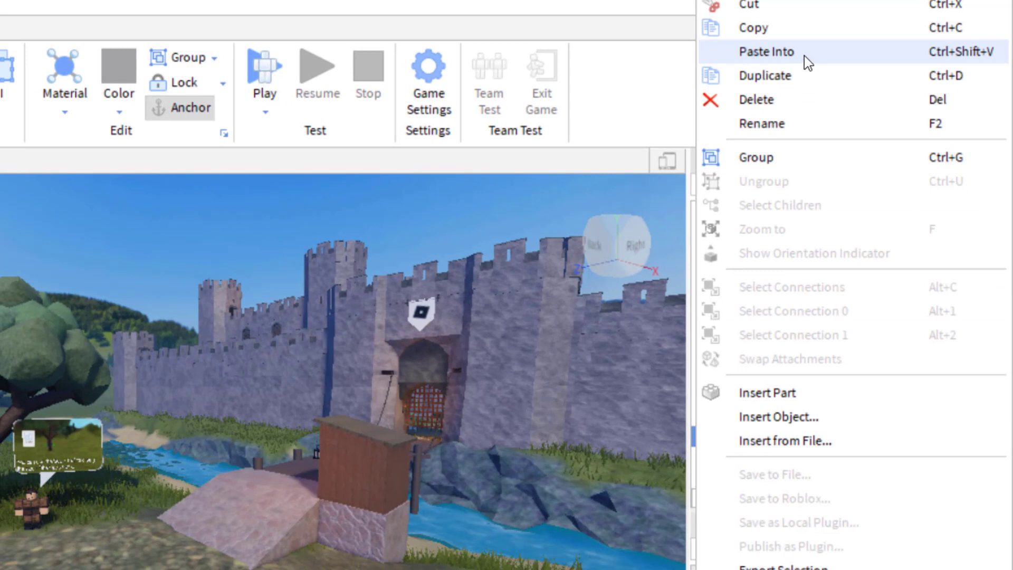
pyautogui.click(805, 52)
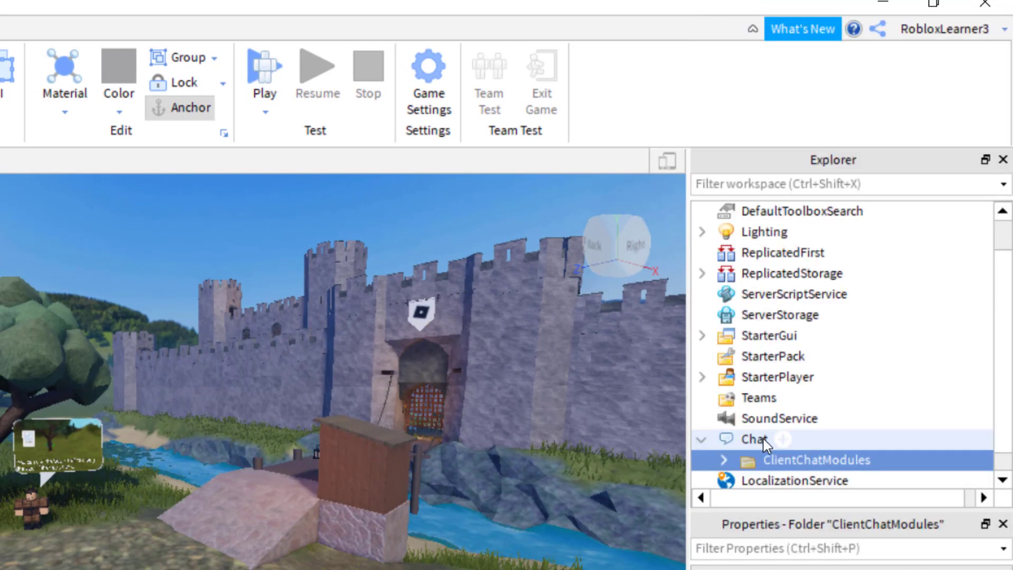
pyautogui.scroll(-1, 766, 445)
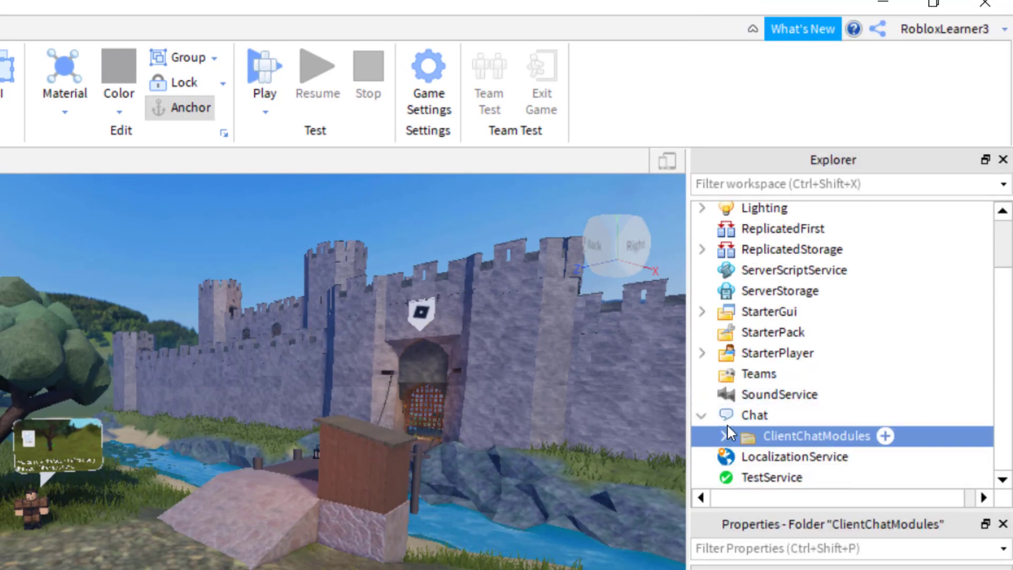
# Expand the pasted ClientChatModules folder to reveal its modules, including ChatSettings.
pyautogui.click(784, 416)
pyautogui.moveTo(816, 436)
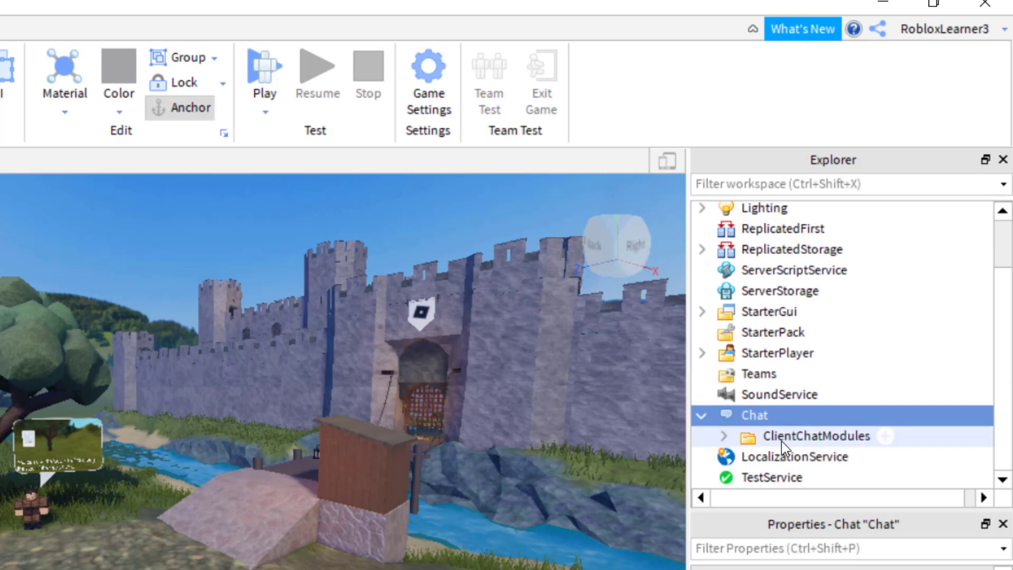
pyautogui.click(781, 438)
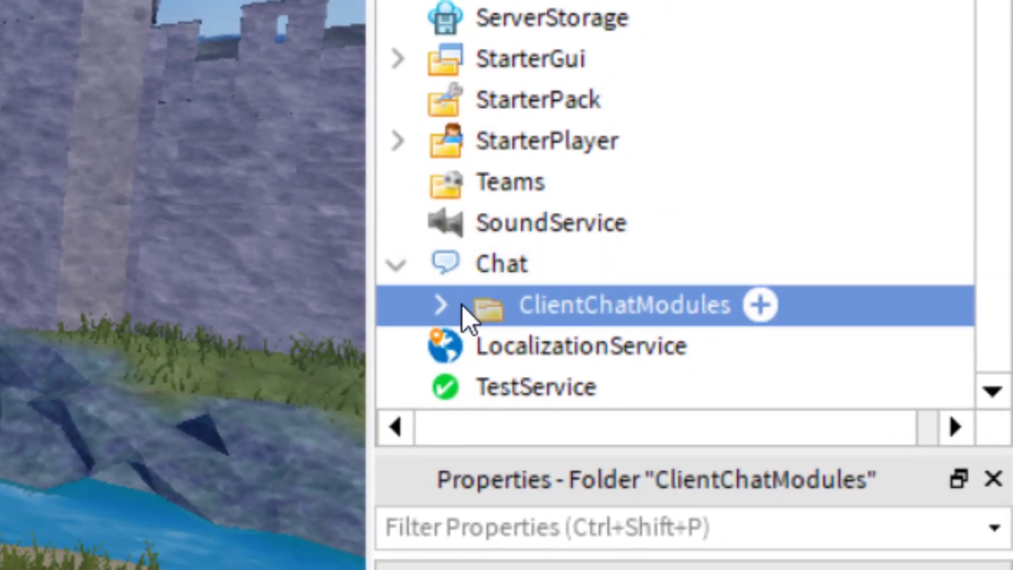
pyautogui.click(444, 308)
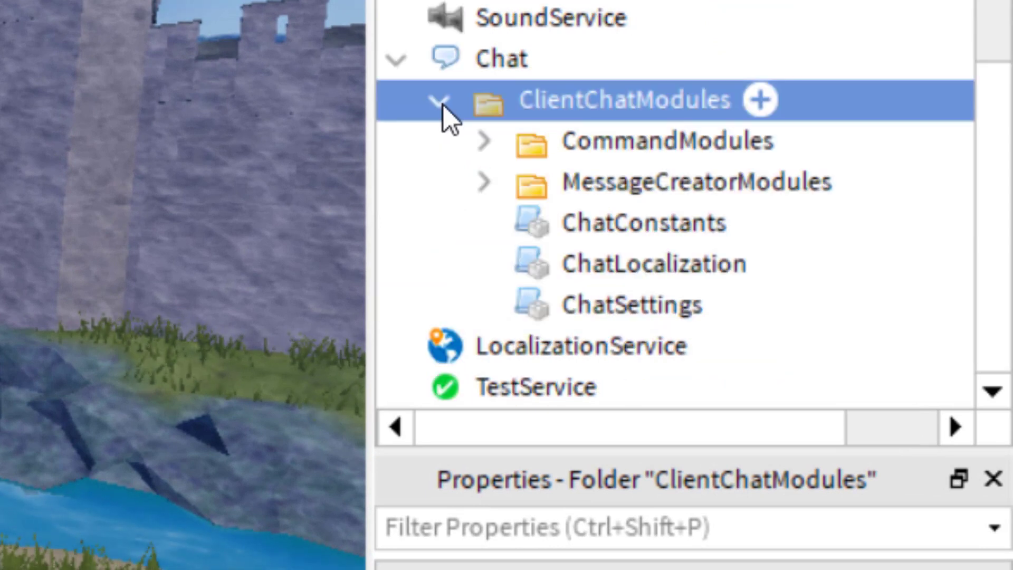
# Open ChatSettings and replace PlayersService.ClassicChat on line 27 with false.
pyautogui.doubleClick(634, 299)
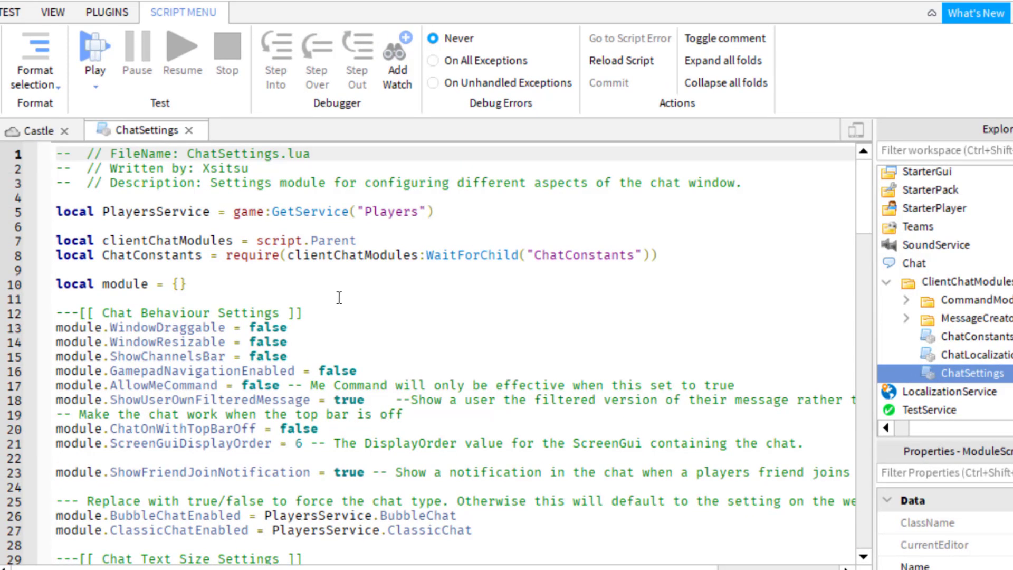
pyautogui.scroll(-2, 339, 297)
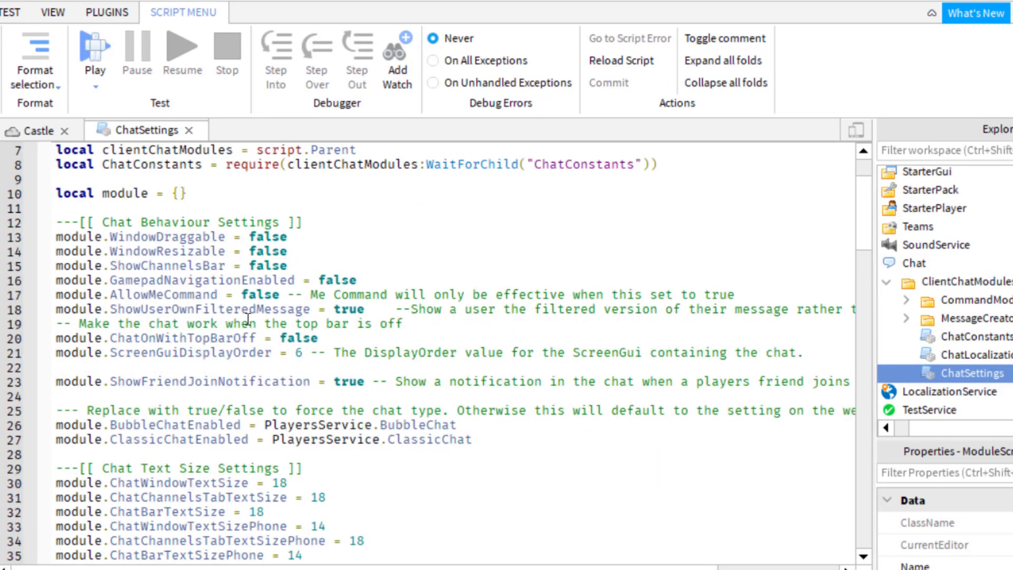
pyautogui.scroll(-2, 248, 319)
pyautogui.scroll(-1, 223, 312)
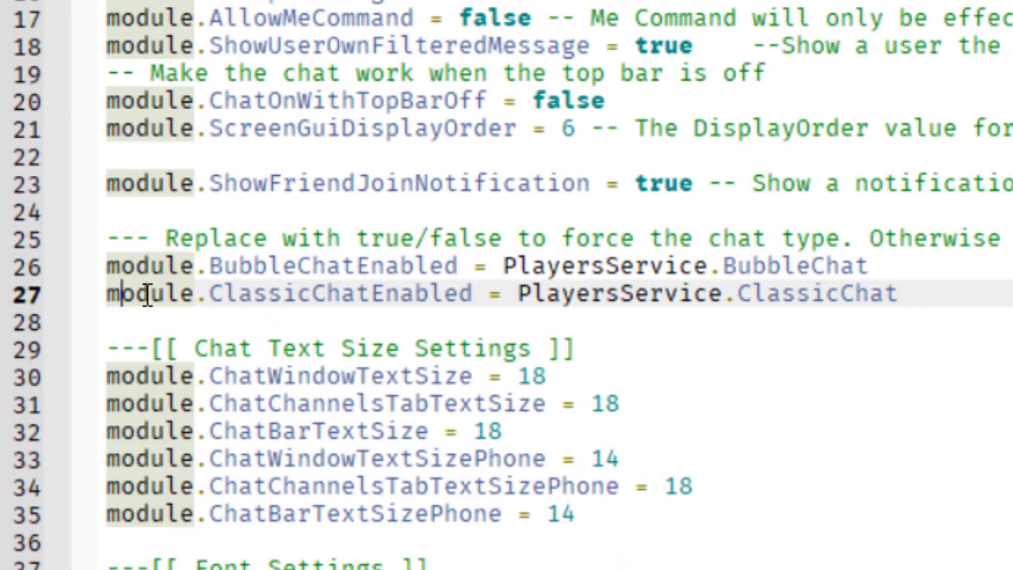
pyautogui.moveTo(62, 310); pyautogui.dragTo(190, 316)
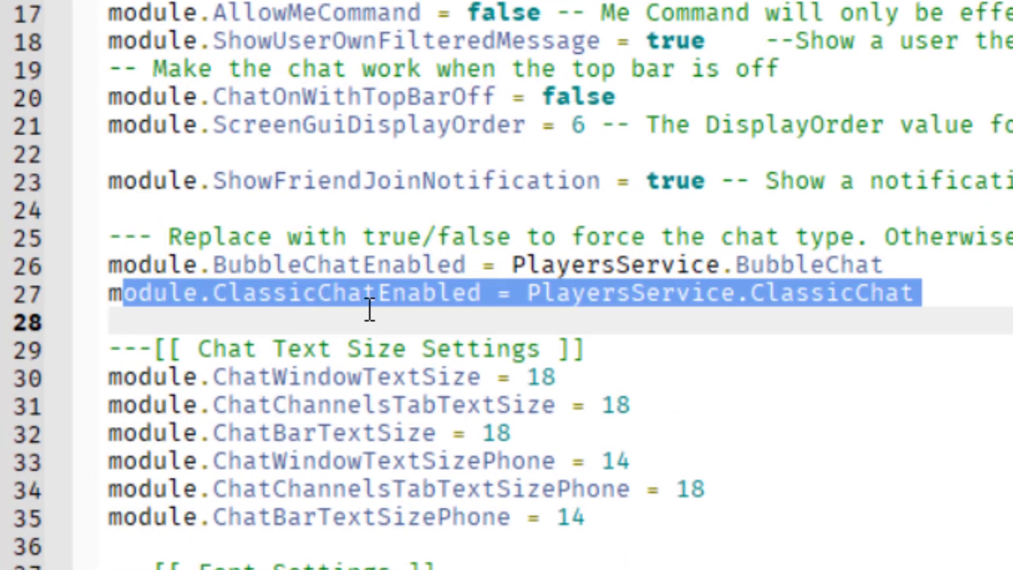
pyautogui.click(631, 295)
pyautogui.moveTo(919, 294); pyautogui.dragTo(565, 295)
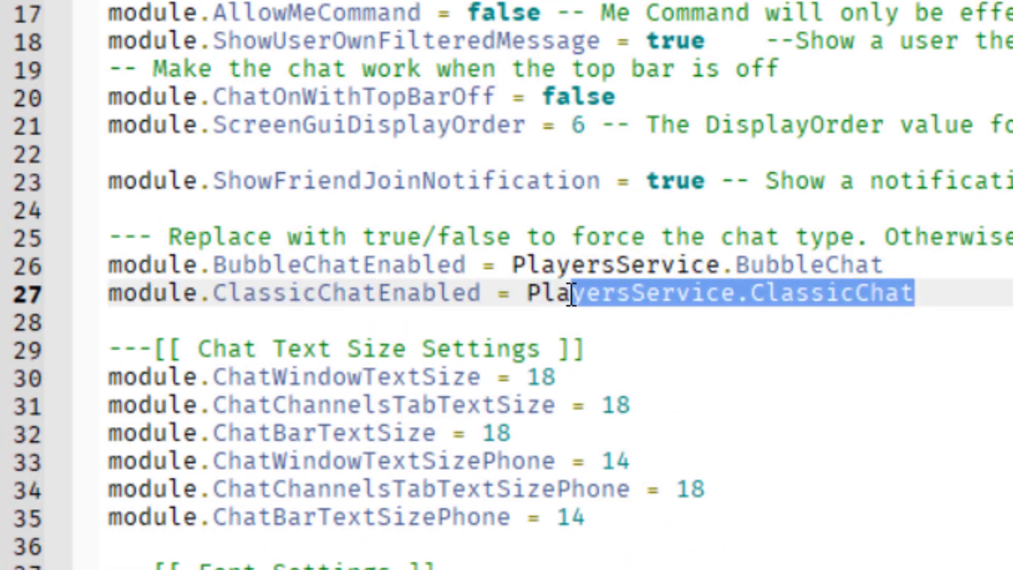
pyautogui.press('BackSpace')
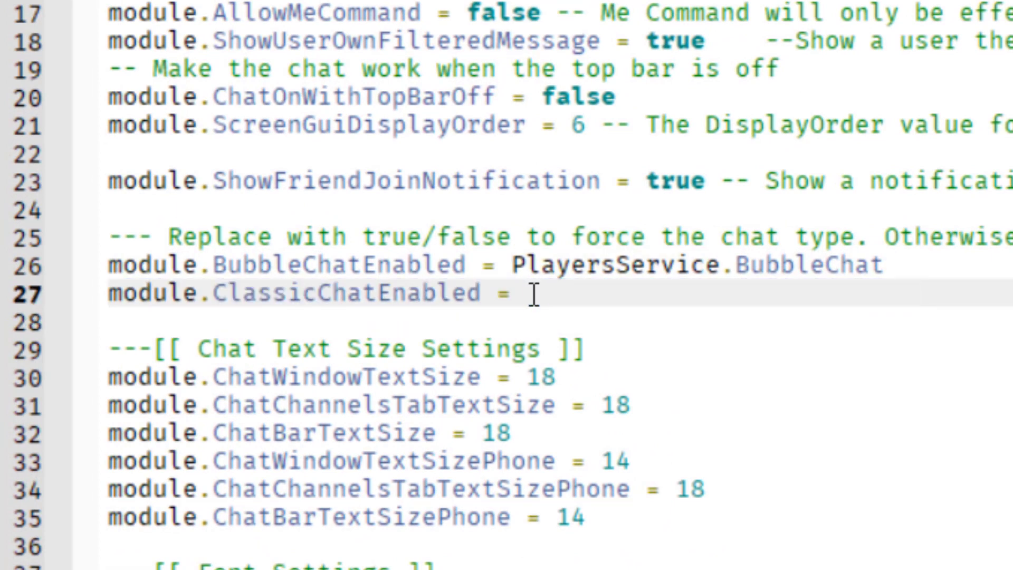
pyautogui.write('false')
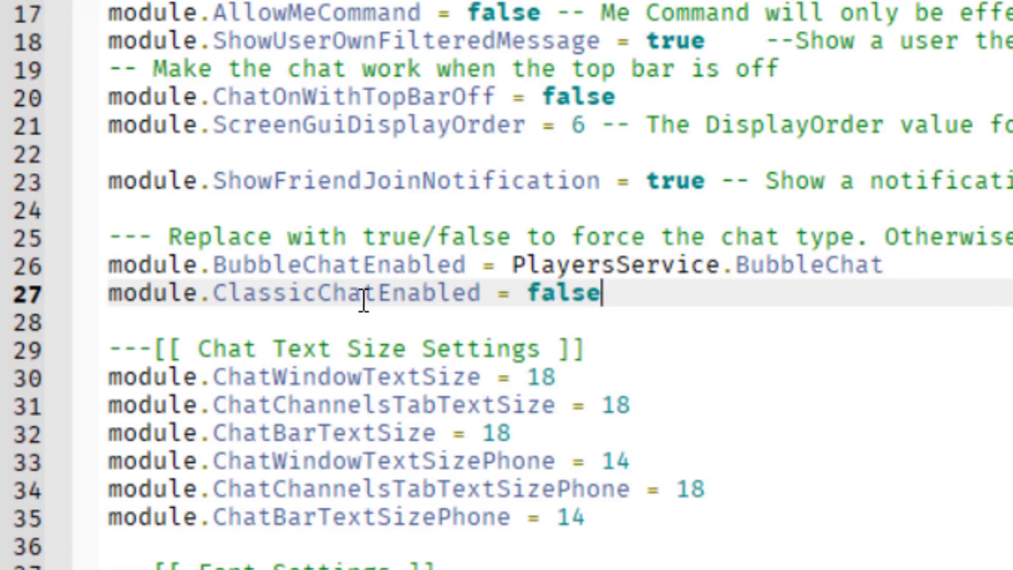
# Replace PlayersService.BubbleChat on line 26 with true.
pyautogui.click(931, 268)
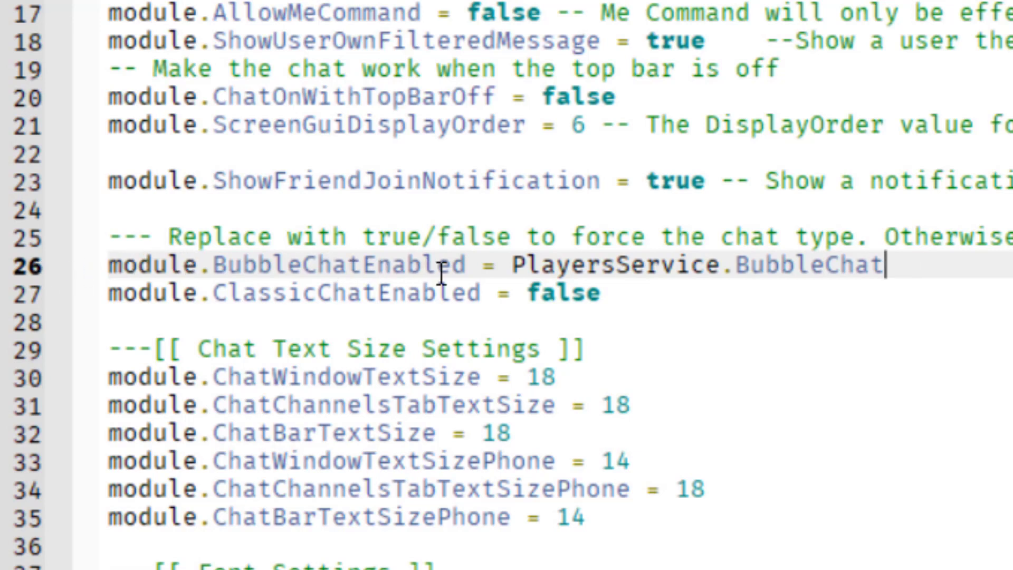
pyautogui.moveTo(905, 267); pyautogui.dragTo(535, 273)
pyautogui.write('t')
pyautogui.press('Return')
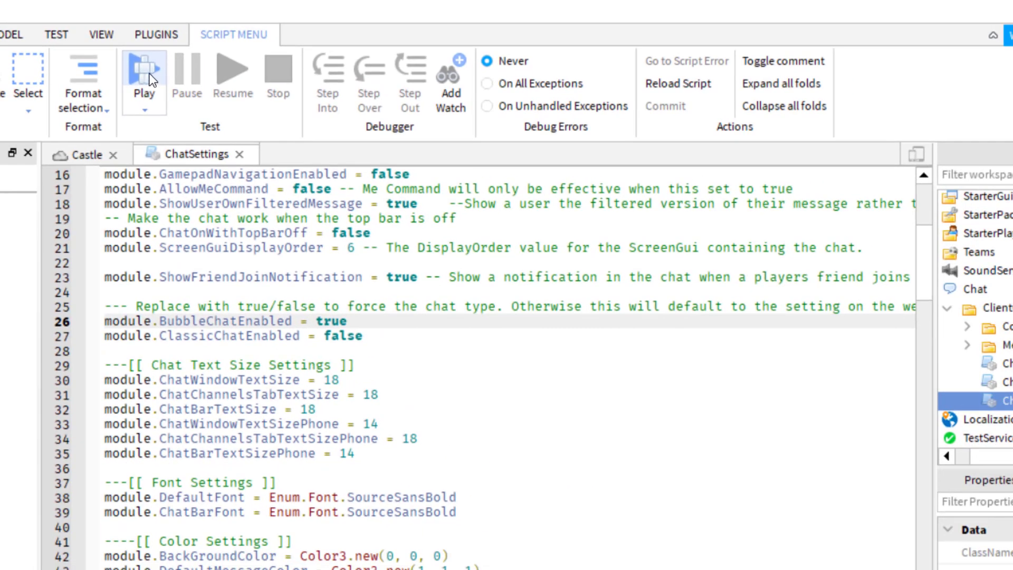
# Play-test, send 'bubble chat only' and 'with no history' messages as bubbles, then stop.
pyautogui.click(150, 73)
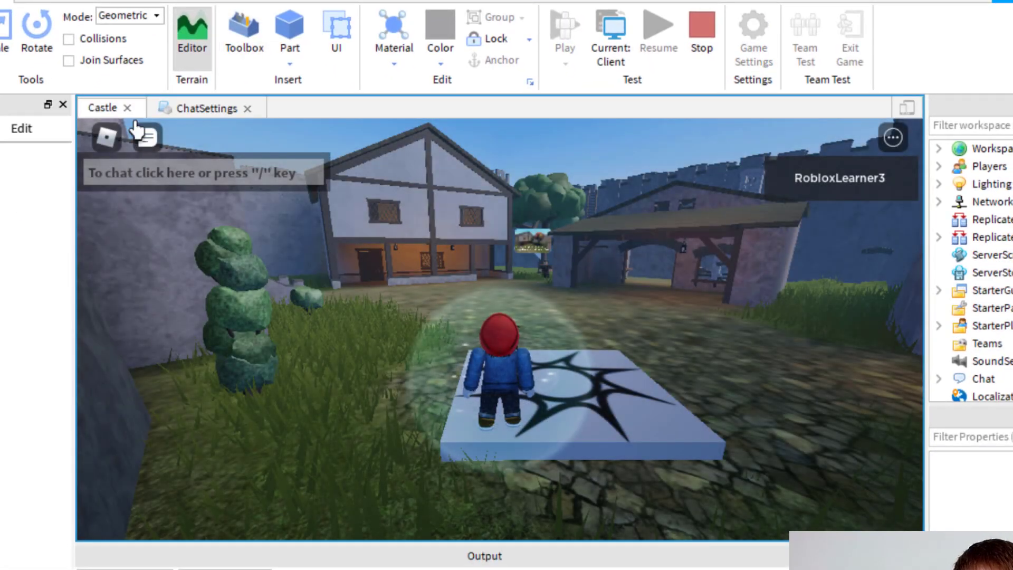
pyautogui.click(189, 171)
pyautogui.write('bubble chat onl')
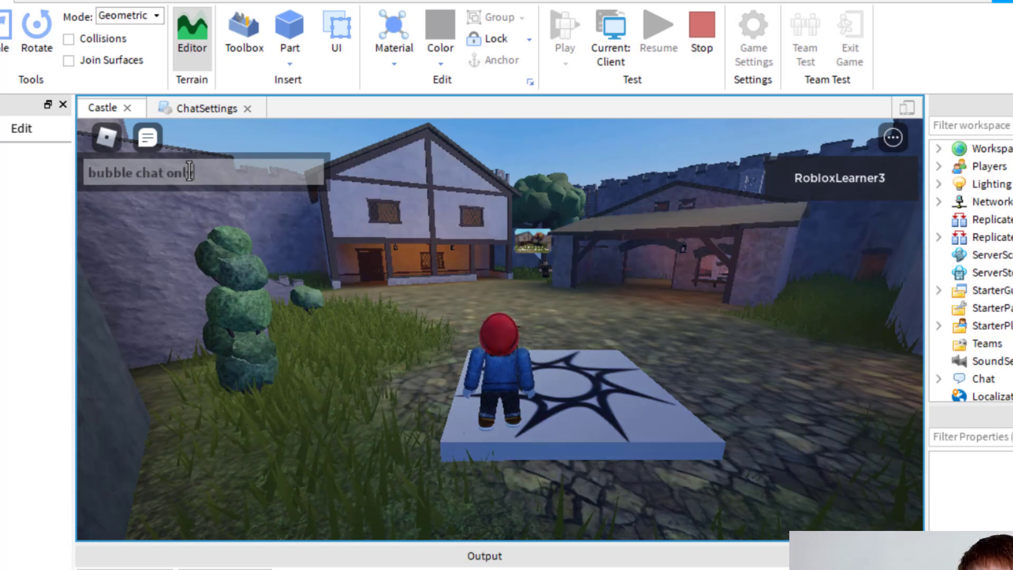
pyautogui.press('Return')
pyautogui.click(189, 172)
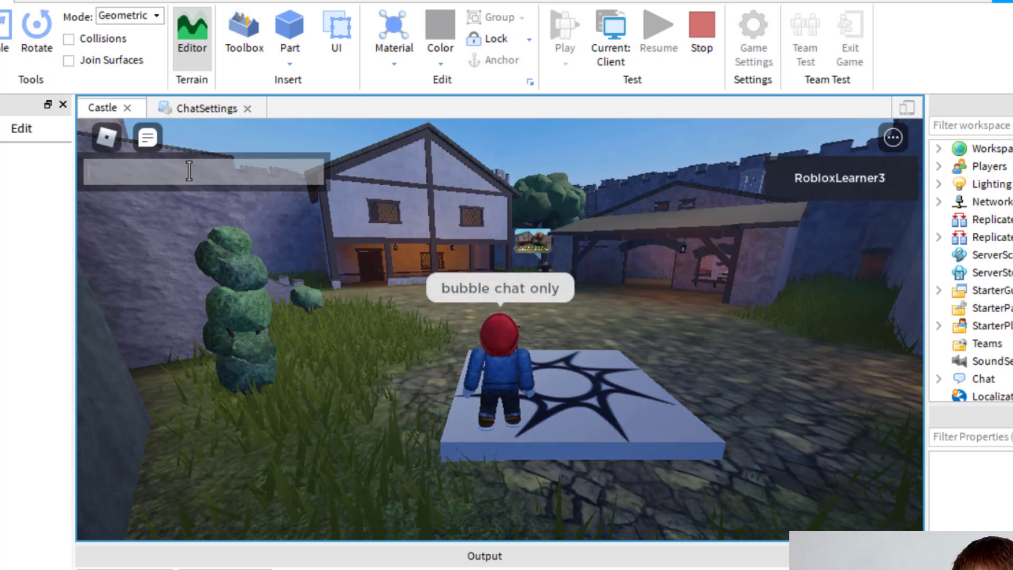
pyautogui.write('with no history')
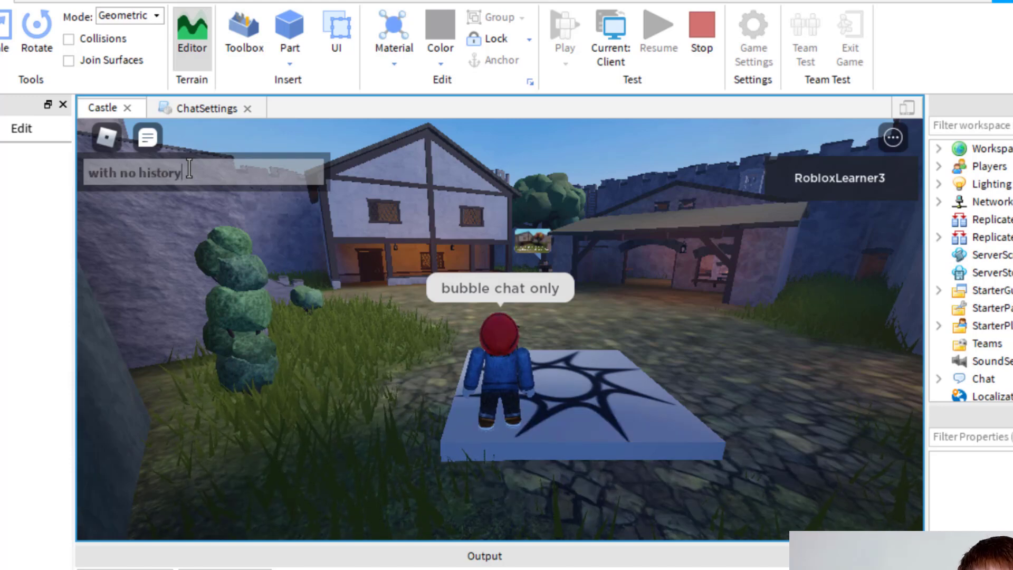
pyautogui.press('Return')
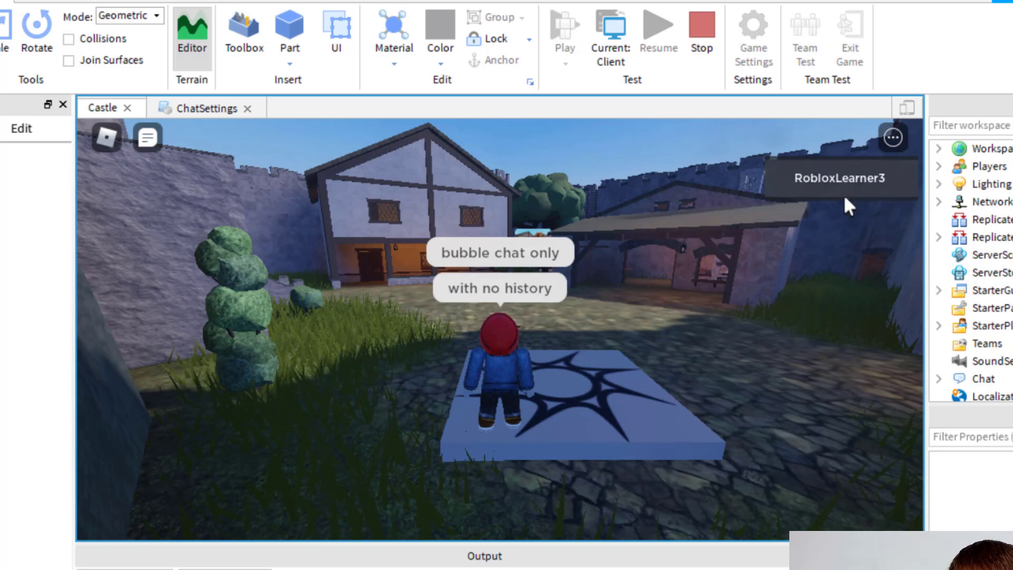
pyautogui.click(707, 31)
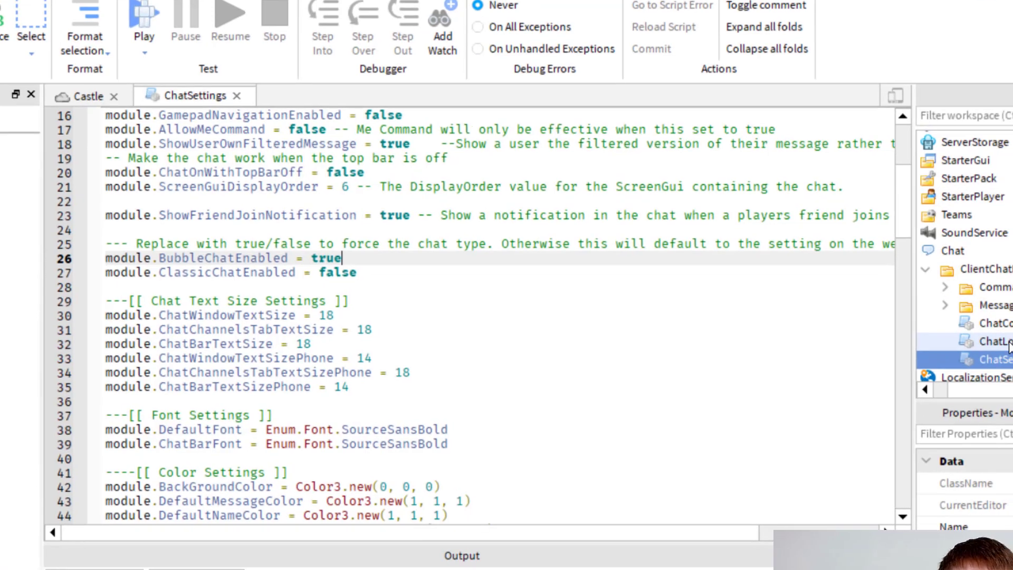
# Delete the CommandModules folder from ClientChatModules.
pyautogui.click(1009, 345)
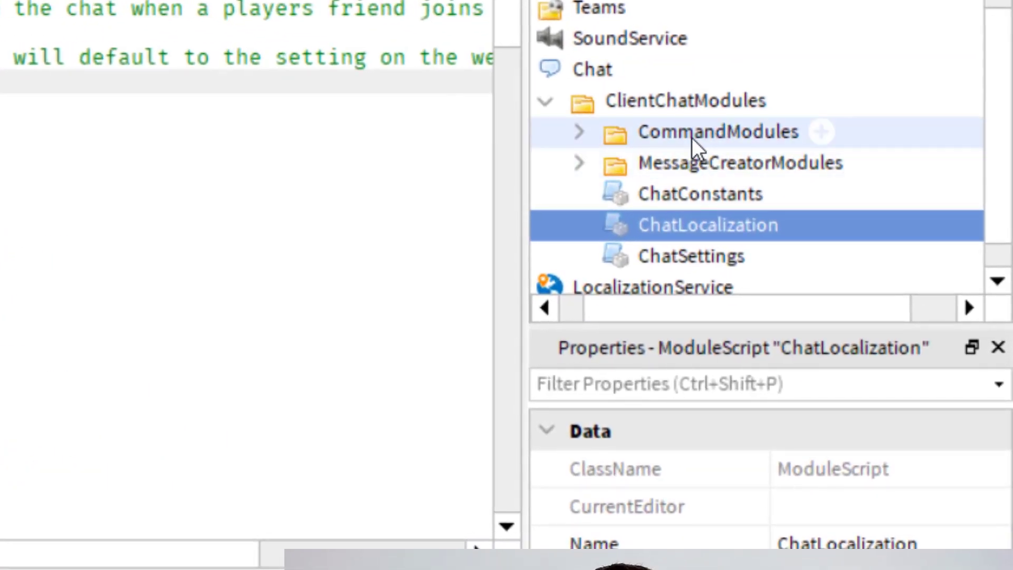
pyautogui.click(692, 133)
pyautogui.rightClick(693, 133)
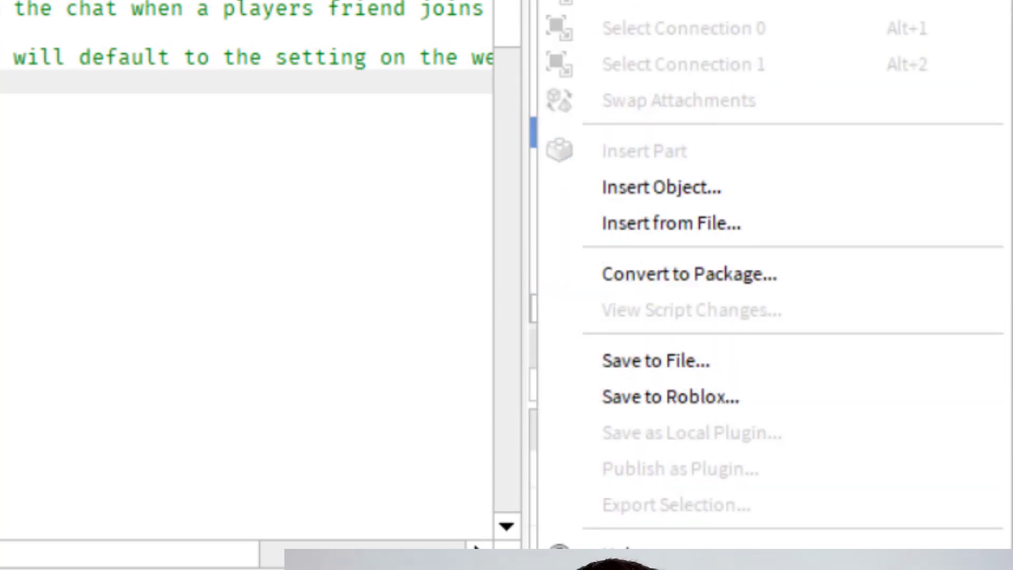
pyautogui.press('Escape')
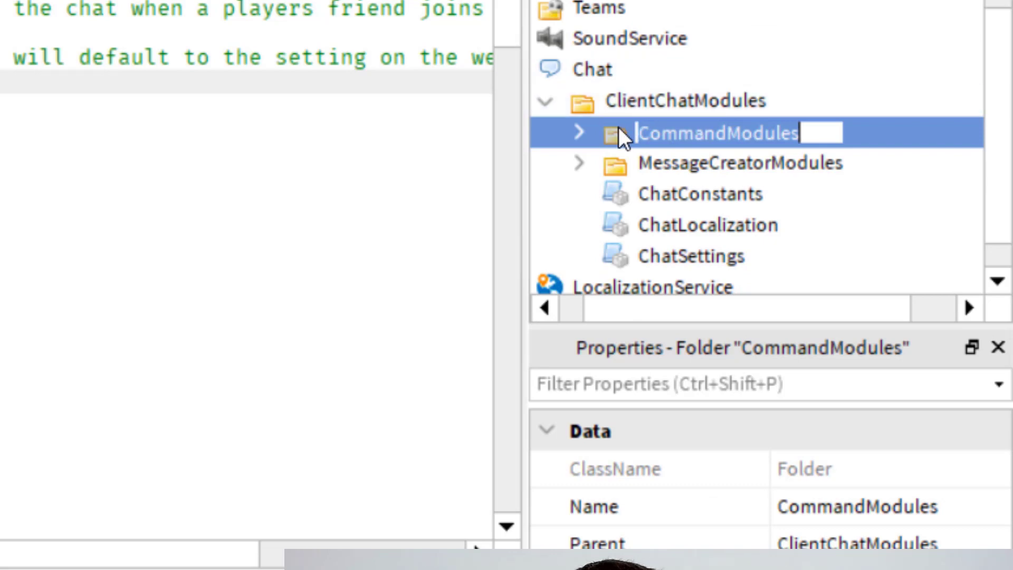
pyautogui.rightClick(617, 127)
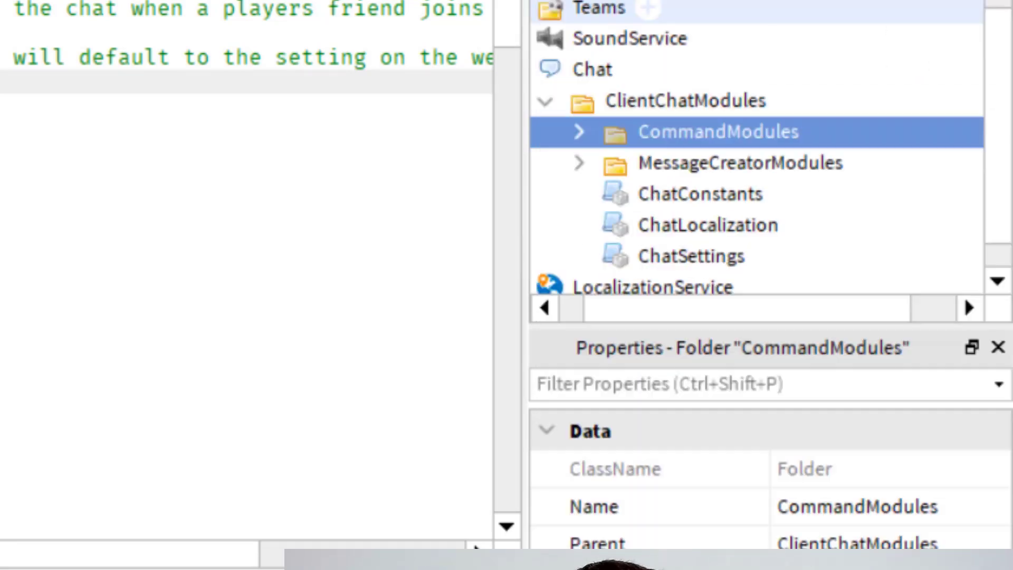
pyautogui.press('Delete')
# Delete MessageCreatorModules, ChatConstants and ChatLocalization, leaving ChatSettings selected.
pyautogui.rightClick(829, 320)
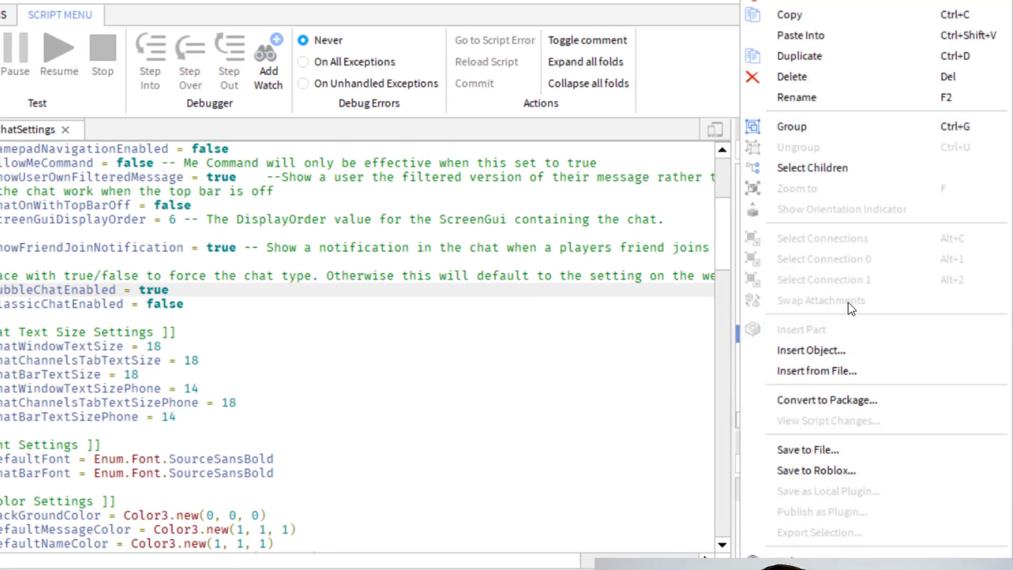
pyautogui.click(799, 85)
pyautogui.rightClick(835, 328)
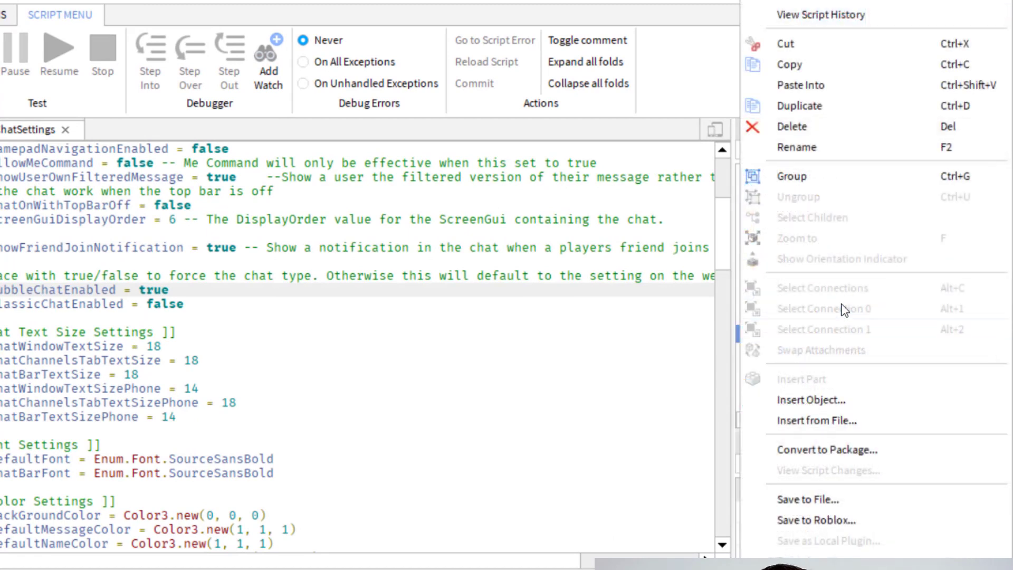
pyautogui.click(804, 126)
pyautogui.rightClick(849, 349)
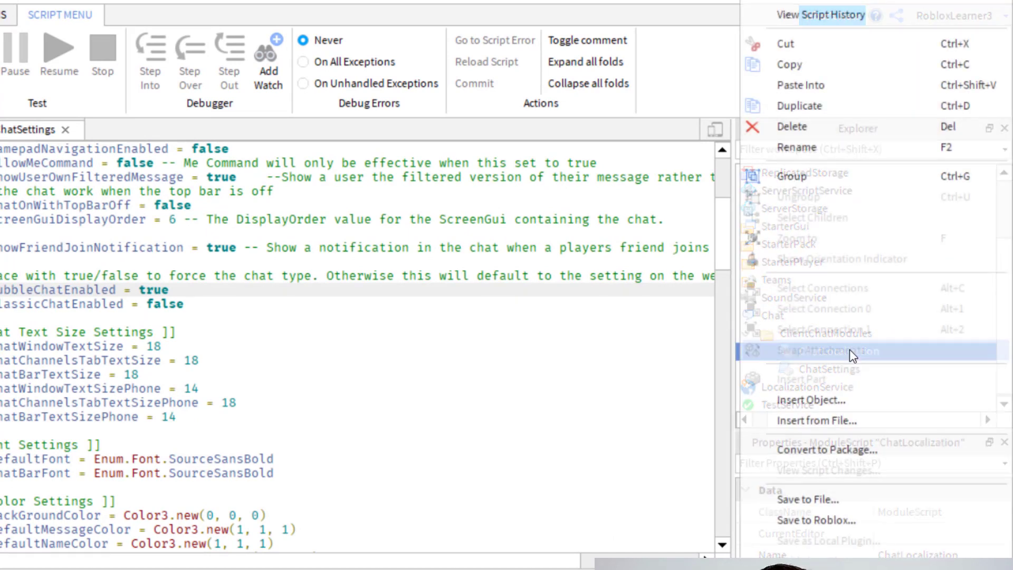
pyautogui.click(804, 128)
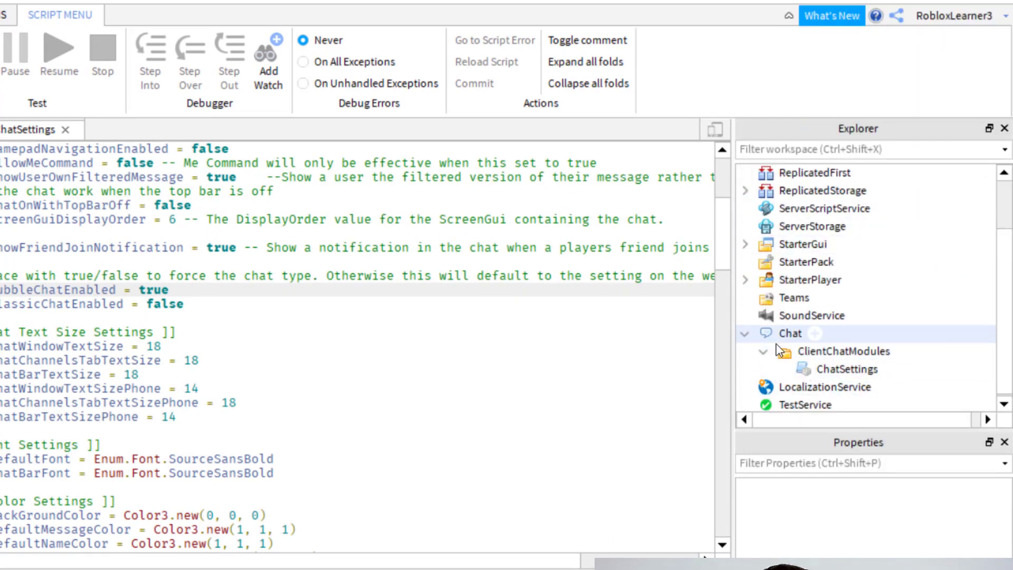
pyautogui.click(857, 372)
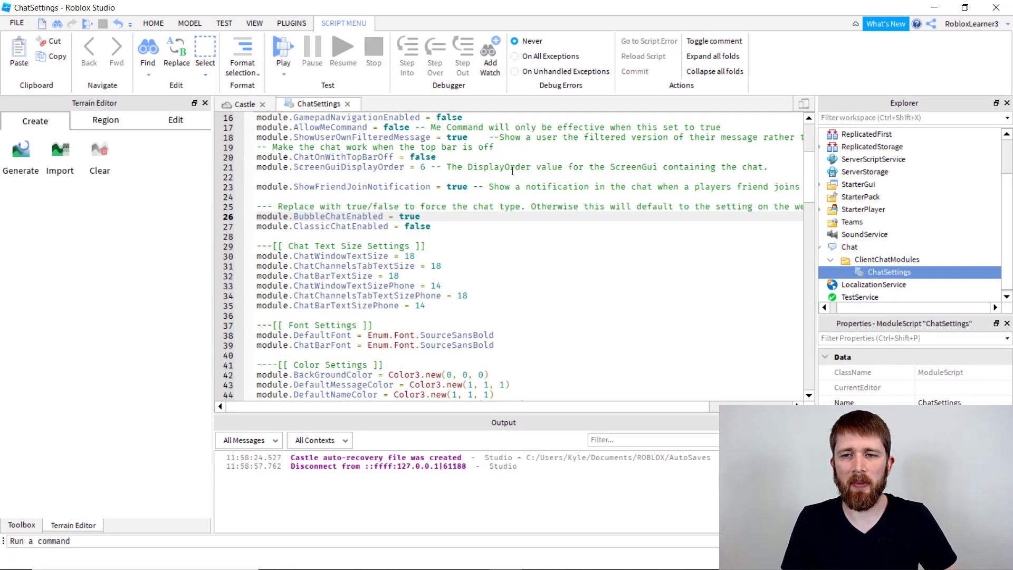